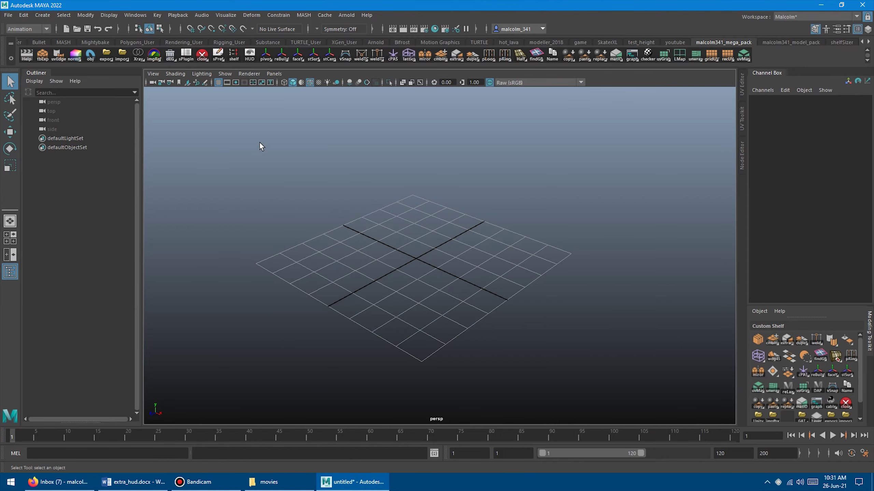
In the extraHUD panel, tick working units so the HUD reads 'Working Units: cm'.
left_click(250, 54)
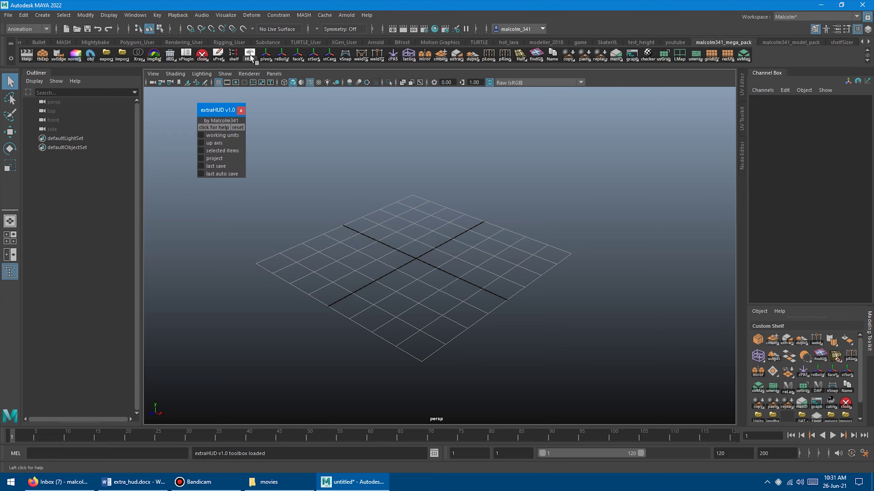
left_click(202, 135)
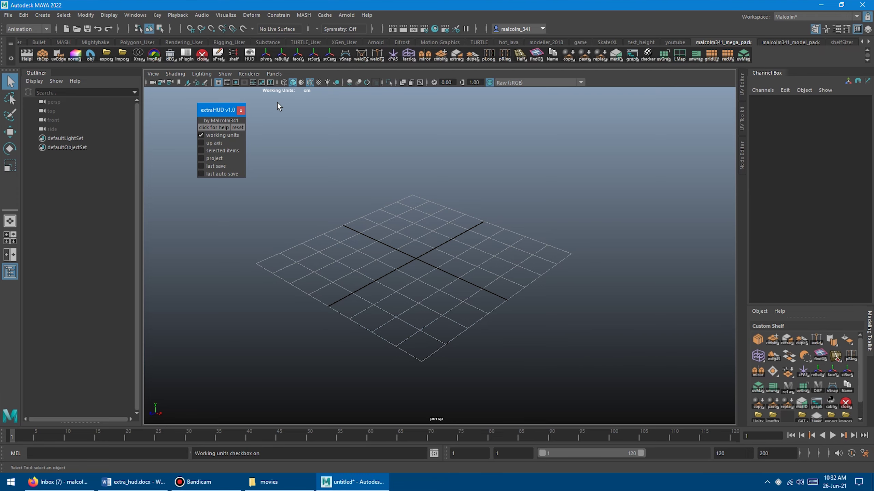
Open Preferences at the Settings category and move the window off the viewport.
left_click(865, 453)
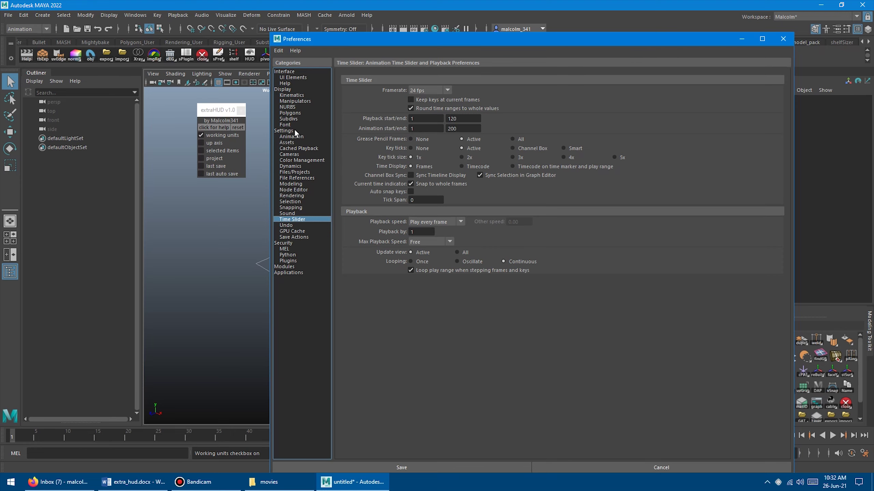
left_click(289, 130)
left_click_drag(433, 40, 578, 101)
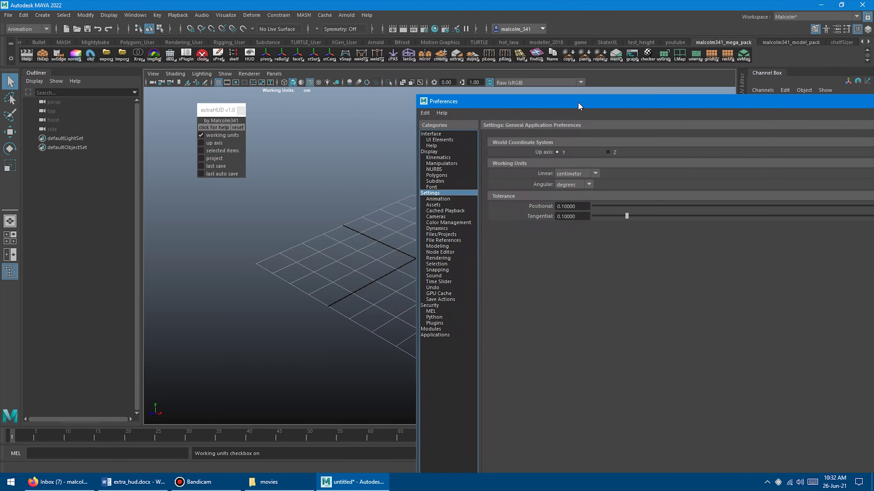
Cycle the Linear unit through millimeter, meter and inch, then back to centimeter.
left_click(581, 173)
left_click(578, 183)
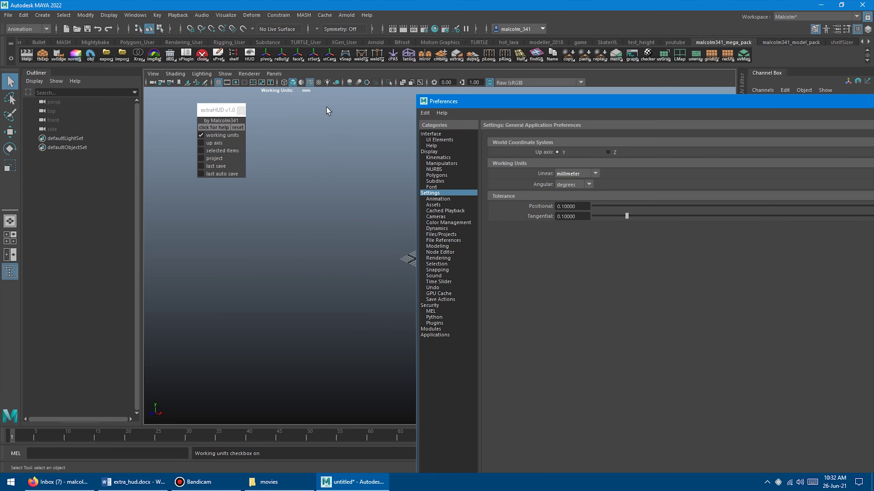
key("Down")
key("Down")
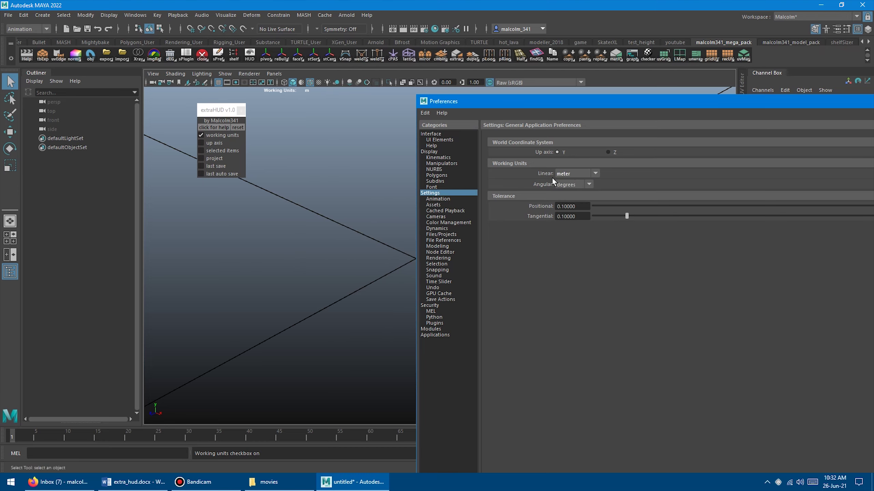
left_click(572, 174)
left_click(571, 211)
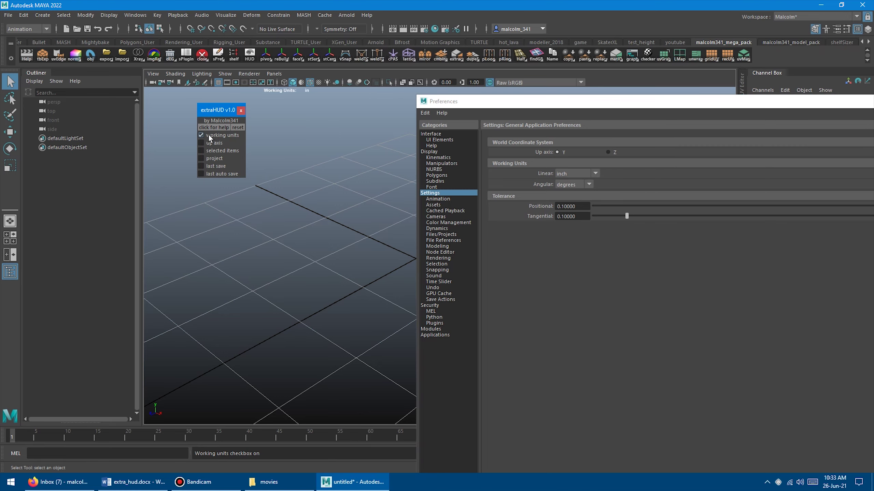
left_click(574, 175)
left_click(578, 193)
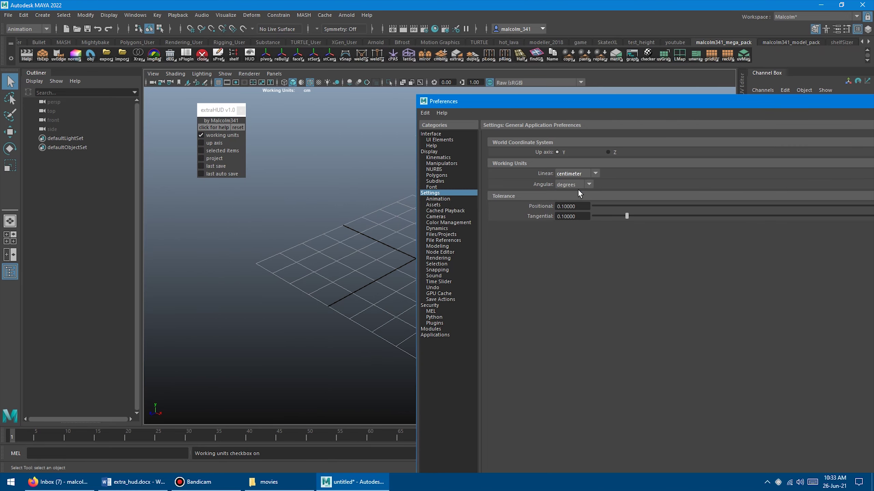
Show the Up Axis readout, then flip the world up axis to Z and back to Y.
left_click(213, 111)
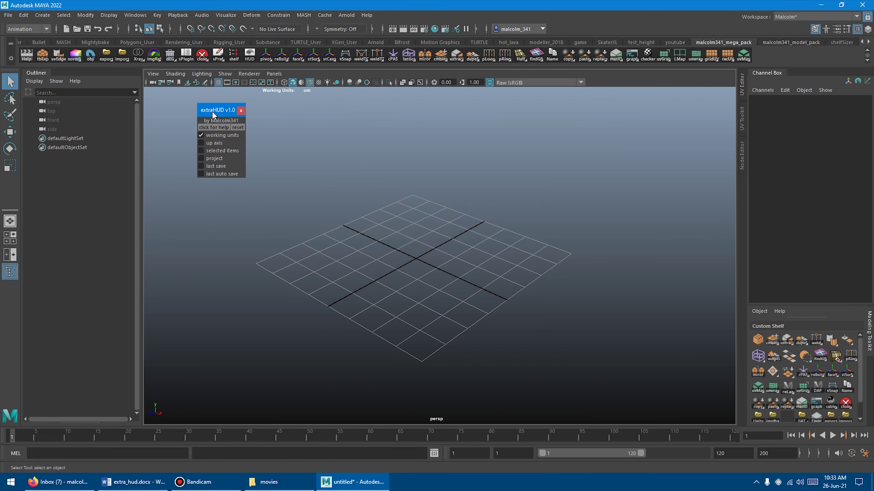
left_click(209, 141)
left_click(864, 453)
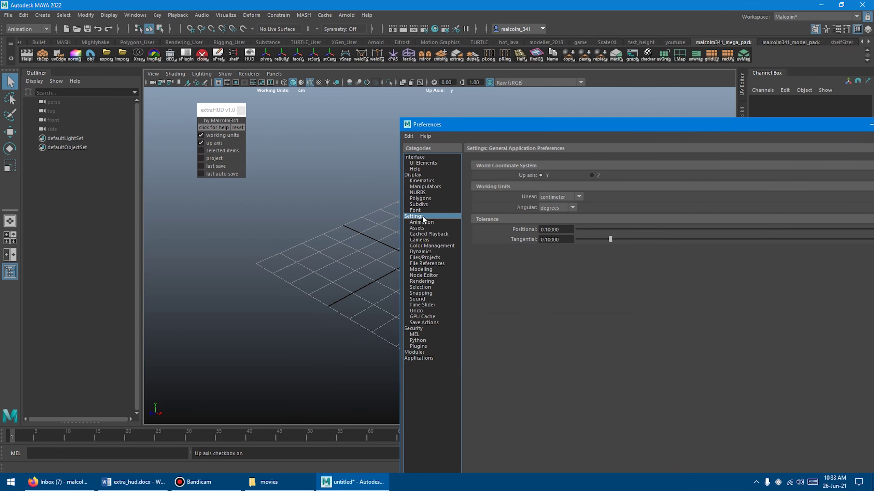
left_click(592, 175)
left_click(540, 175)
Save the preferences and add the Selected Items readout to the HUD.
left_click_drag(545, 125, 407, 141)
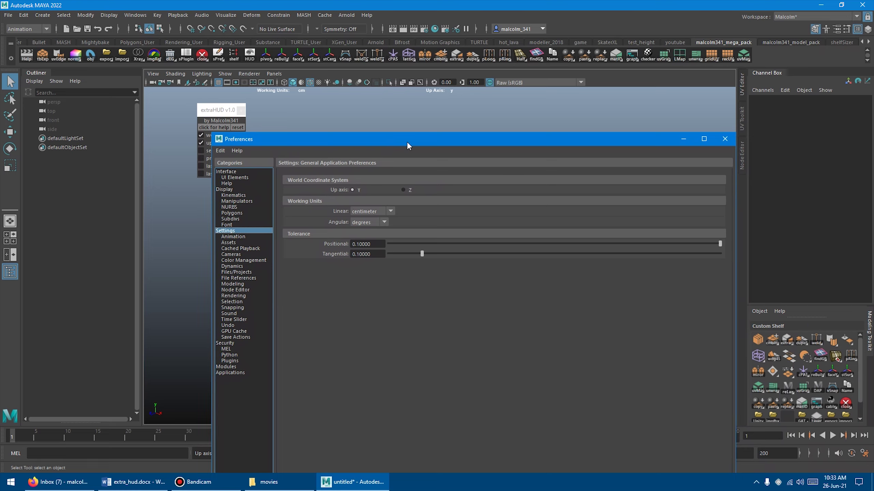
left_click(722, 139)
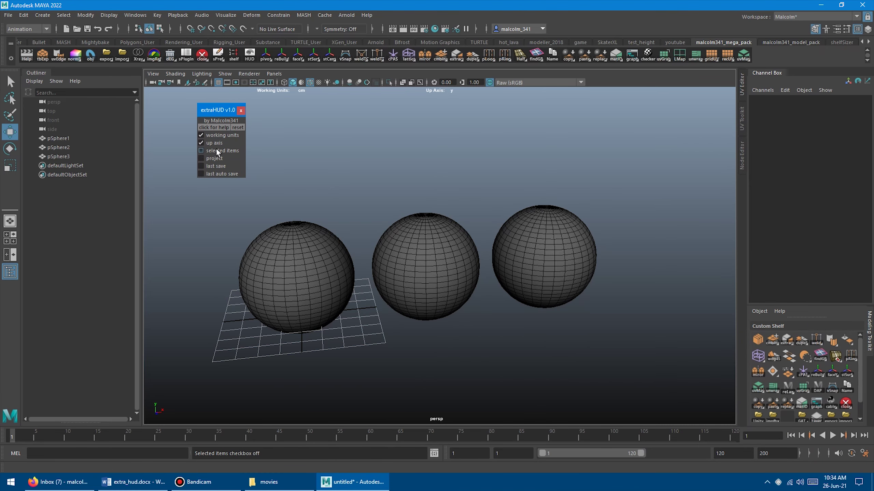
left_click(217, 150)
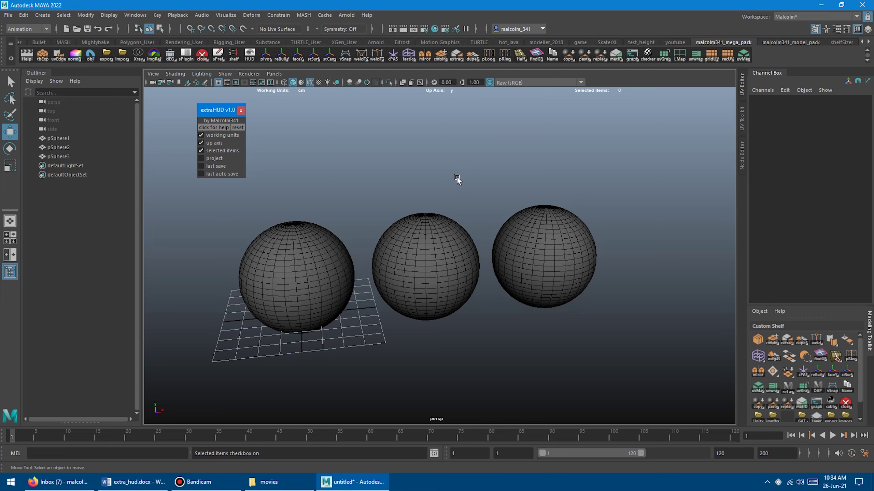
With the select tool, pick all three spheres, then reselect only pSphere2.
key("q")
left_click(307, 256)
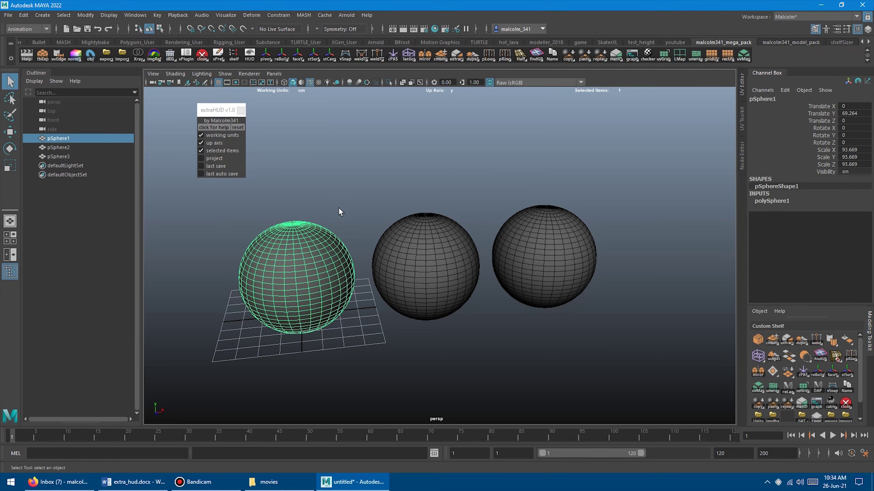
left_click(428, 236, "shift")
left_click(537, 243, "shift")
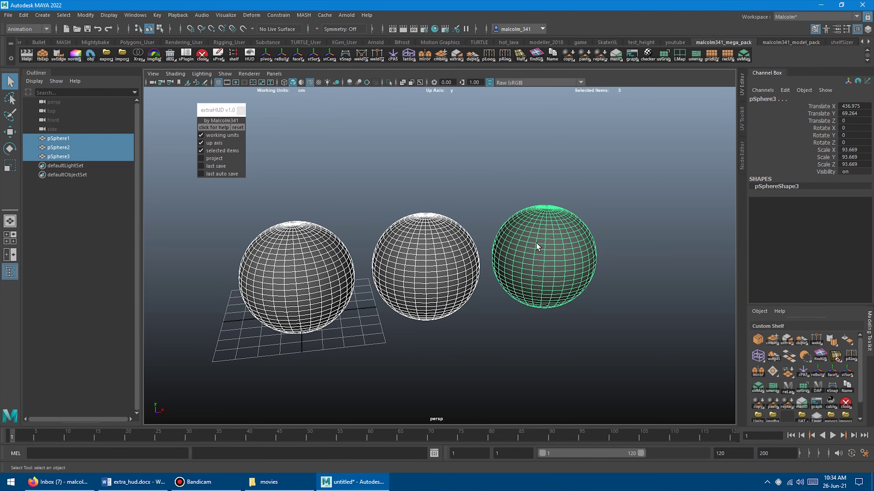
left_click(444, 247)
Marquee some of pSphere2's vertices in vertex mode, then return to object mode and clear the selection.
right_click(443, 227)
left_click(399, 226)
left_click_drag(371, 194, 446, 294)
left_click_drag(463, 212, 411, 236)
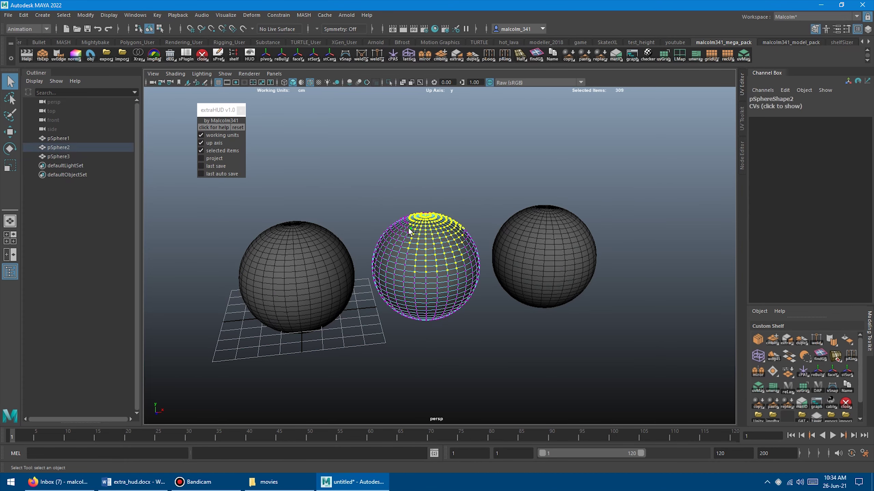
right_click_drag(411, 232, 451, 204)
left_click(451, 204)
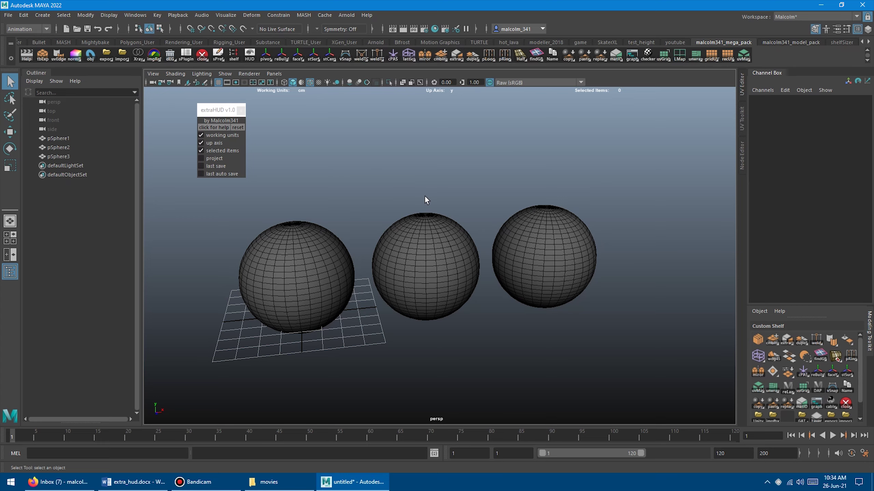
Select pSphere2's top vertices and add pSphere3 and pSphere1, bringing Selected Items to 335.
left_click(438, 223)
right_click_drag(464, 181, 422, 180)
left_click_drag(388, 168, 450, 265)
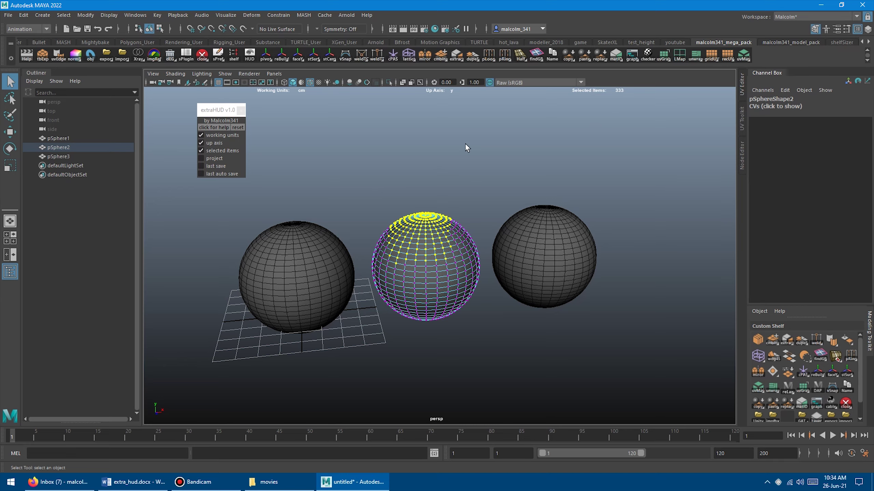
left_click(542, 224, "shift")
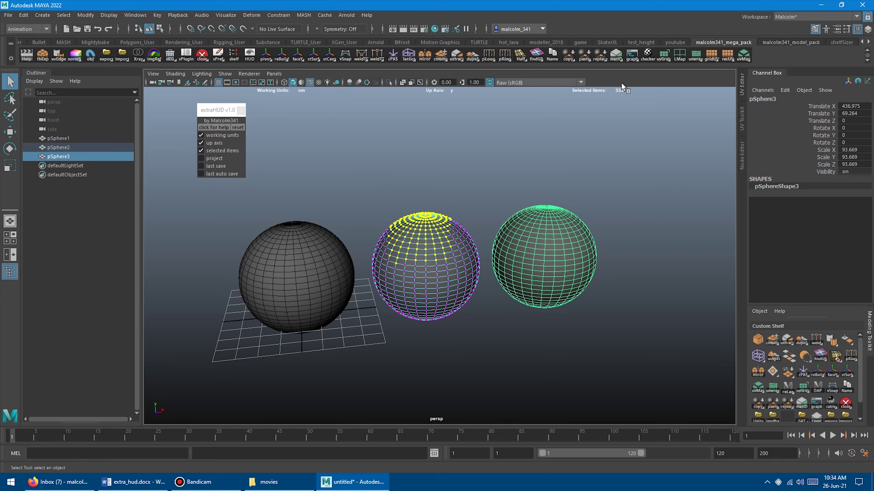
left_click(315, 245, "shift")
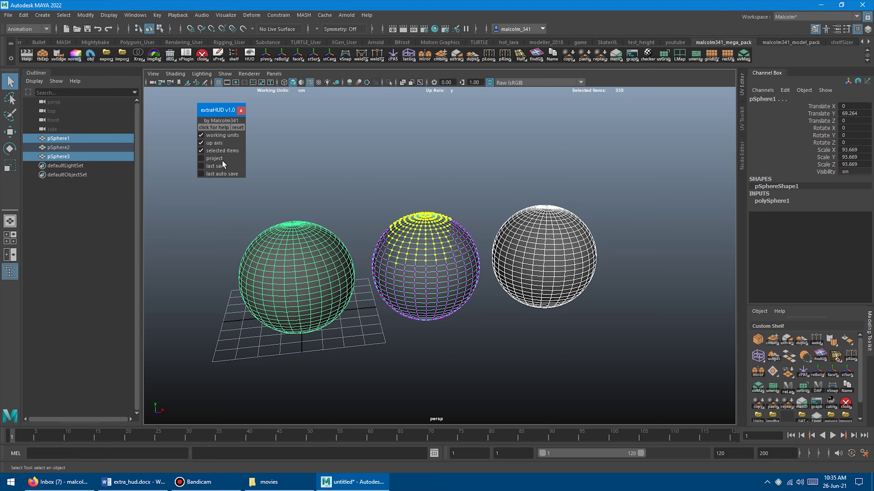
Tick project and last save so the HUD shows the project path and test.ma's Last Save timer.
left_click(210, 158)
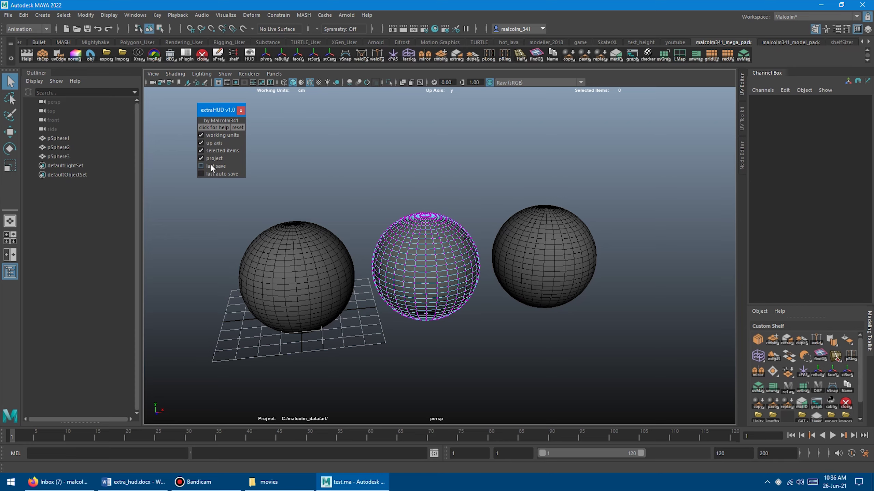
left_click(211, 166)
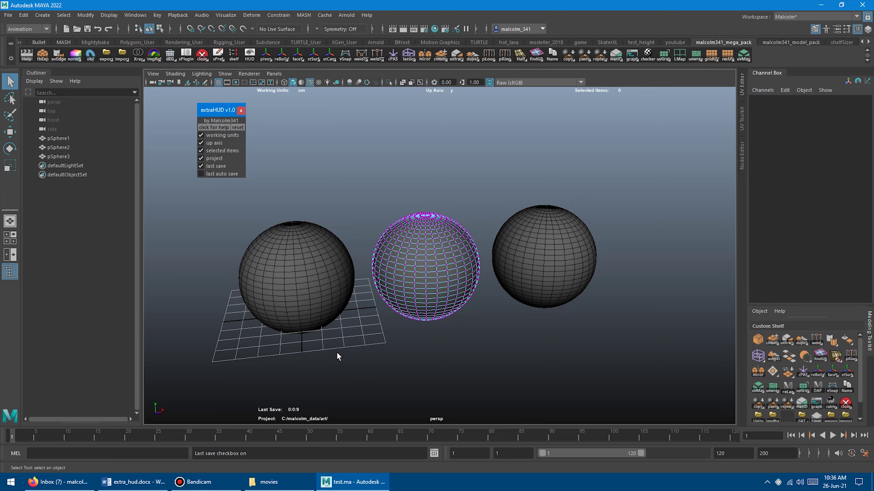
Save test.ma three times, orbiting the view in between, resetting the Last Save timer each time.
left_click_drag(336, 352, 340, 335, "alt")
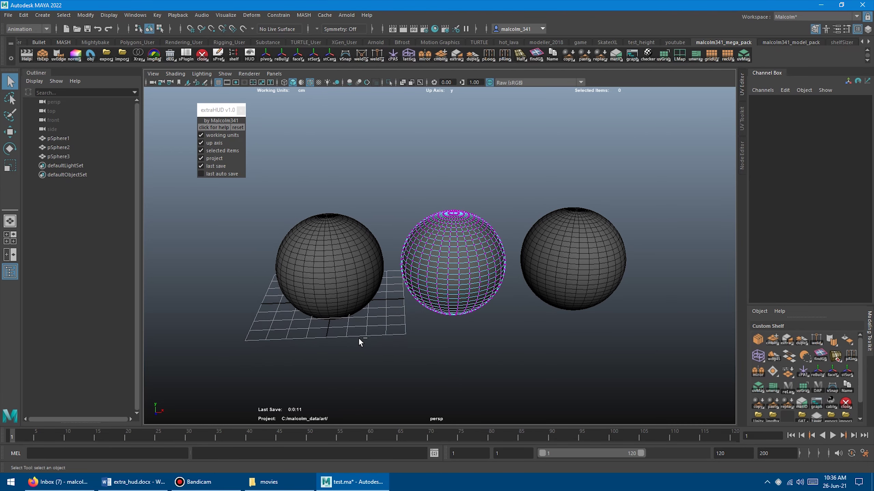
left_click(8, 15)
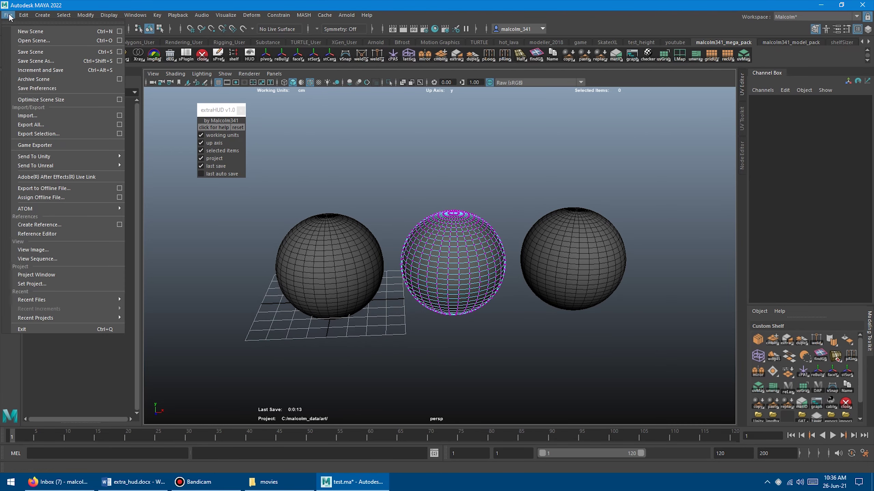
left_click(31, 52)
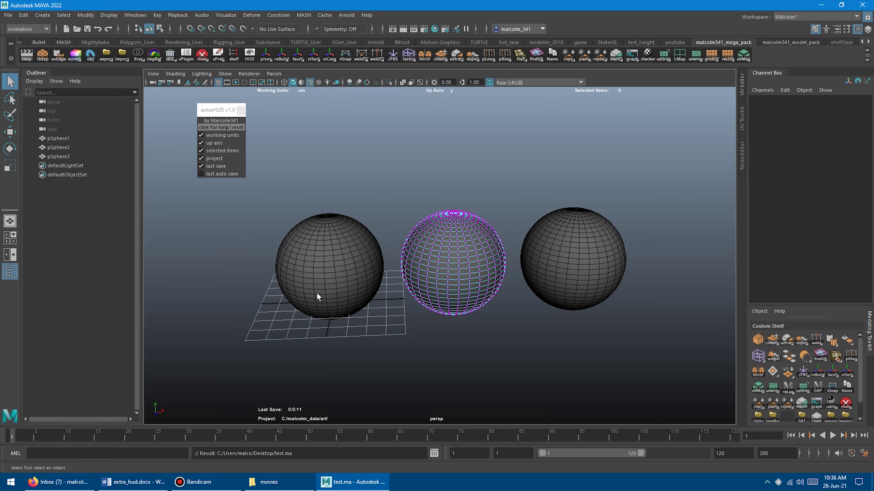
left_click(8, 14)
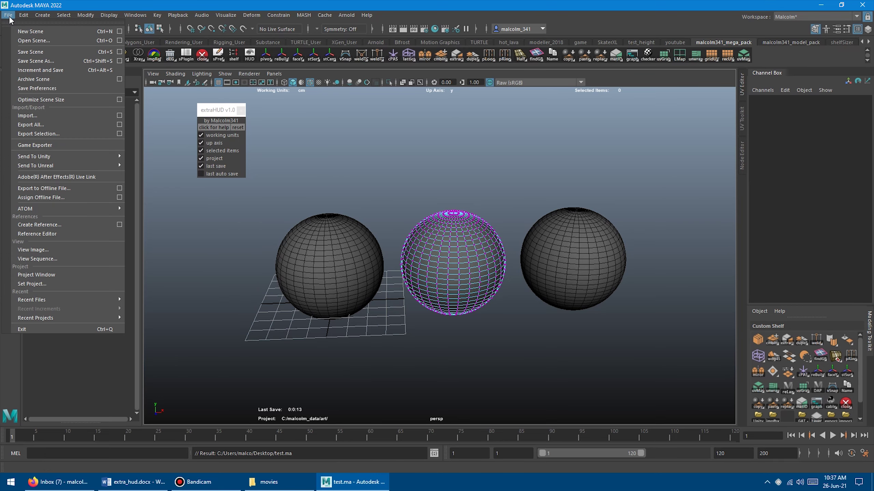
left_click(30, 51)
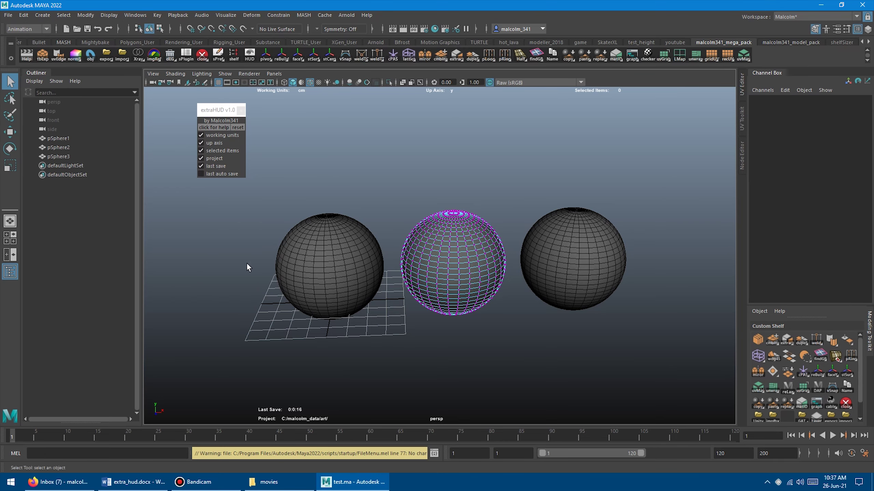
left_click_drag(290, 391, 253, 277, "alt")
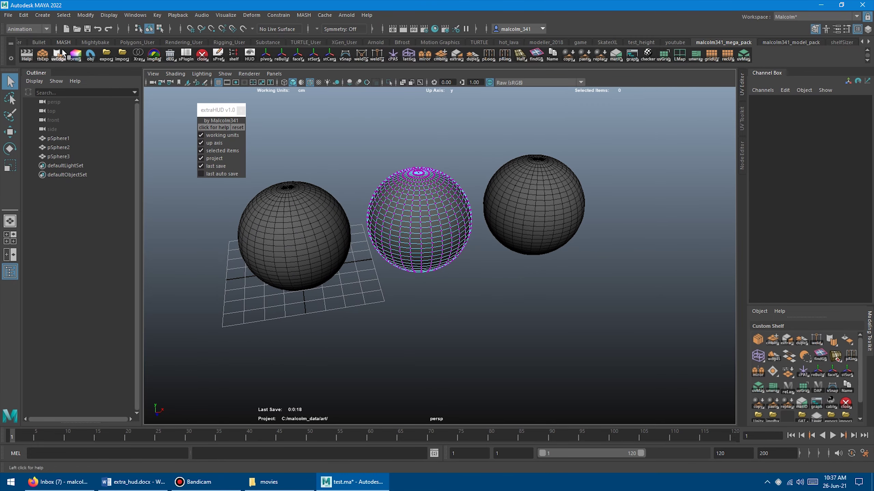
left_click(11, 16)
left_click(30, 51)
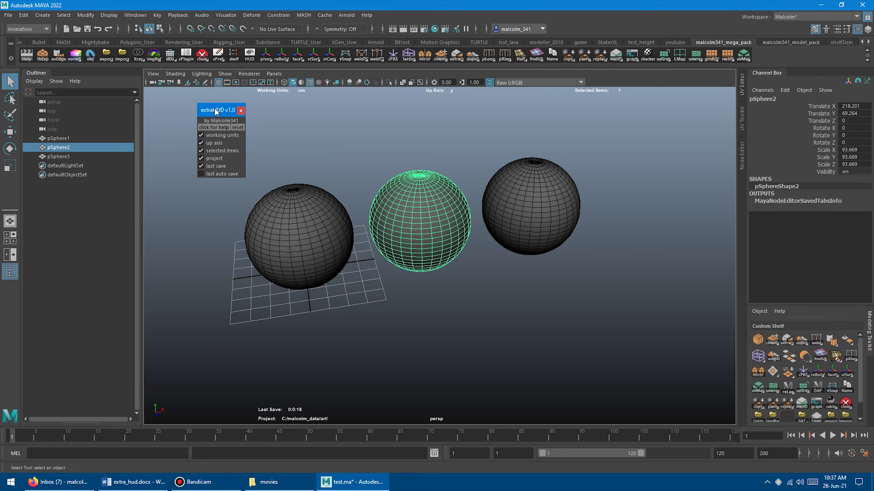
Show Last Auto Save, enable 1-minute AutoSave under Files/Projects, and save the preferences.
left_click(216, 174)
left_click(864, 454)
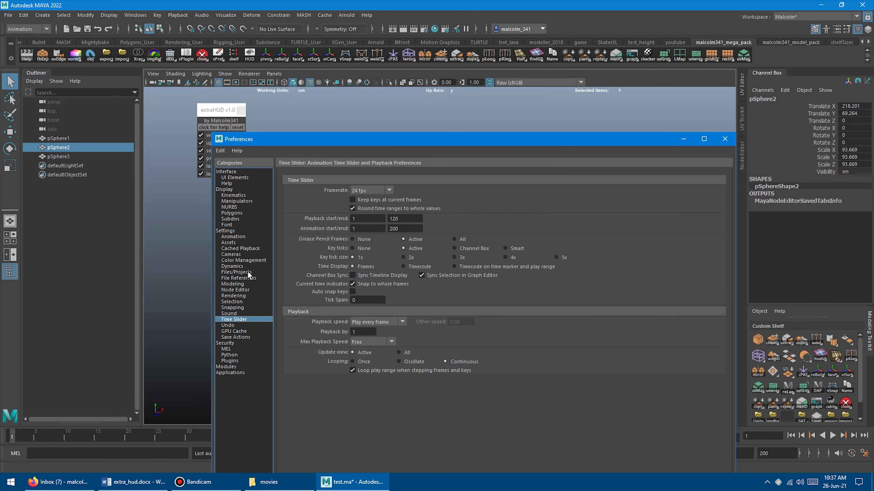
left_click(236, 273)
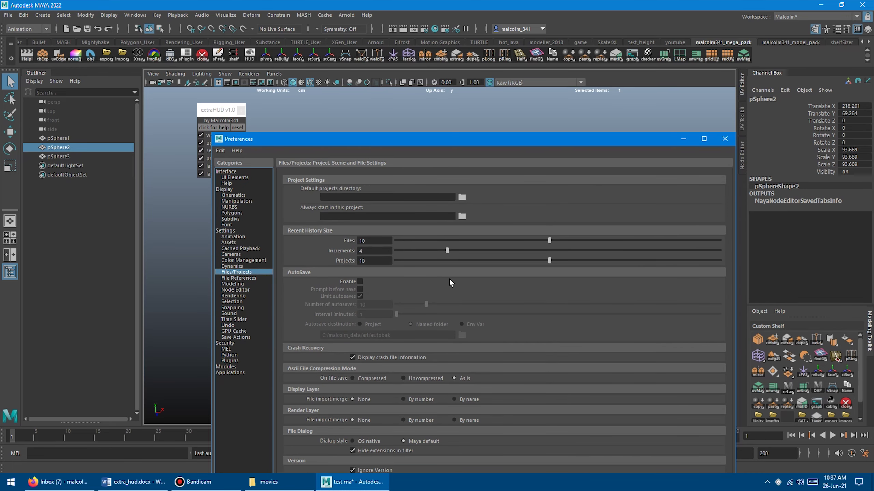
left_click(359, 282)
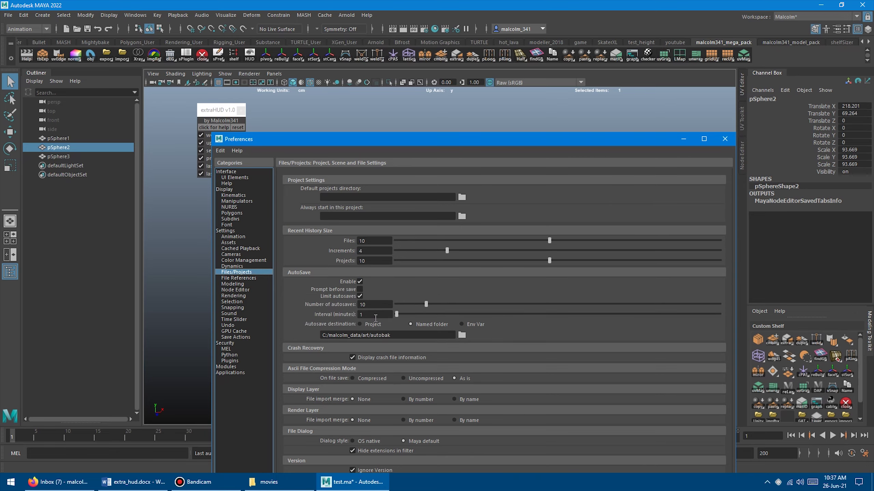
left_click_drag(403, 144, 442, 40)
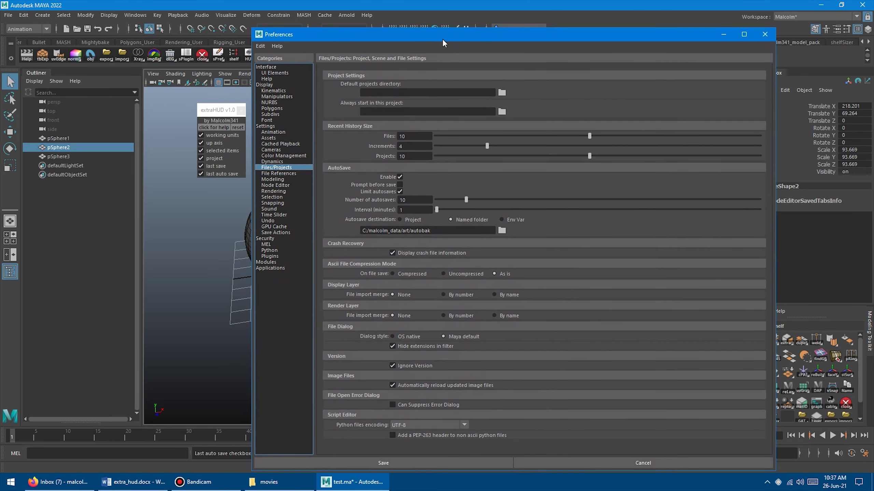
left_click(409, 463)
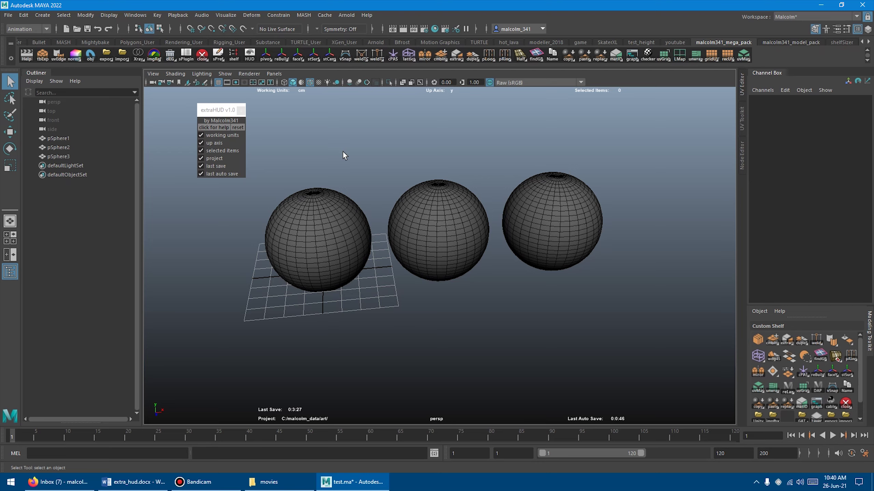
Select the three spheres, then select pSphere3's equatorial edge loop so Selected Items reads 32.
left_click(551, 220)
left_click(429, 246, "shift")
left_click(350, 235, "shift")
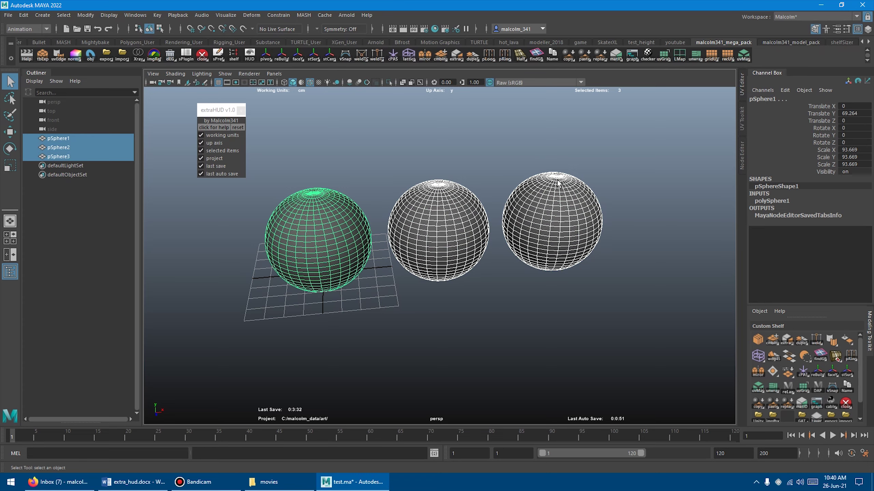
right_click_drag(557, 183, 513, 181)
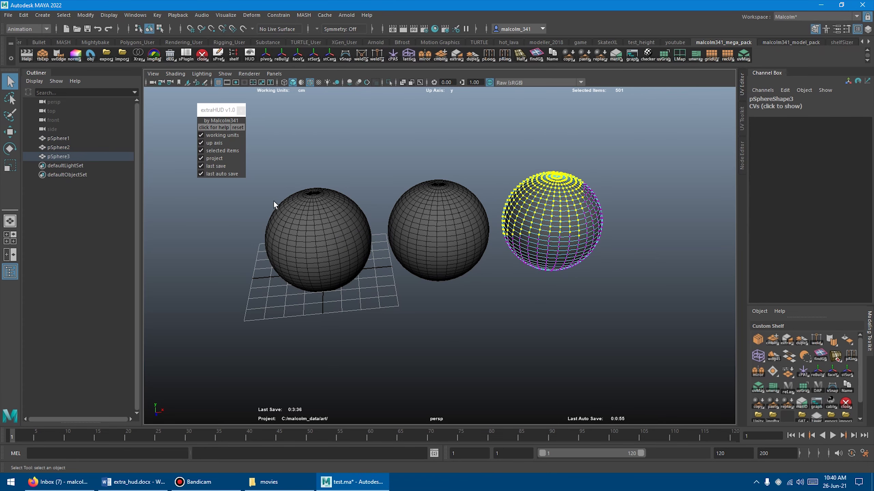
right_click_drag(523, 218, 538, 224)
double_click(538, 223)
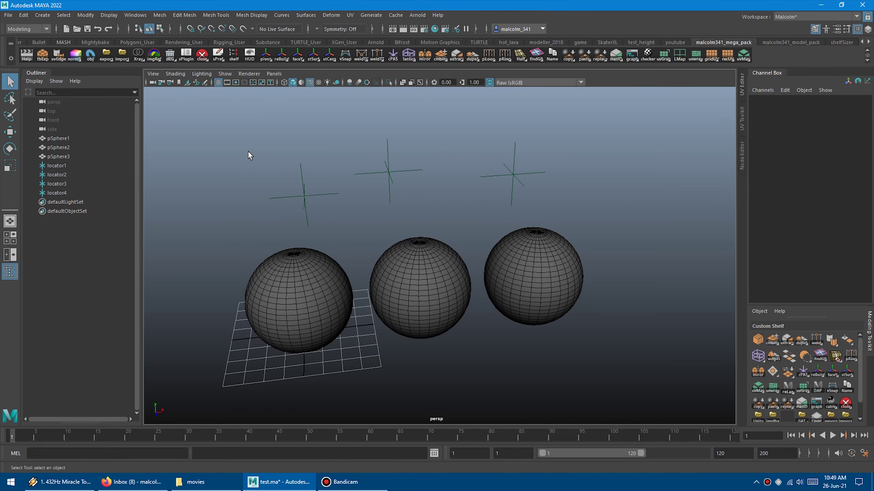
Tick all six extraHUD readouts: working units, up axis, selected items, project, last save, last auto save.
left_click(248, 59)
left_click(211, 135)
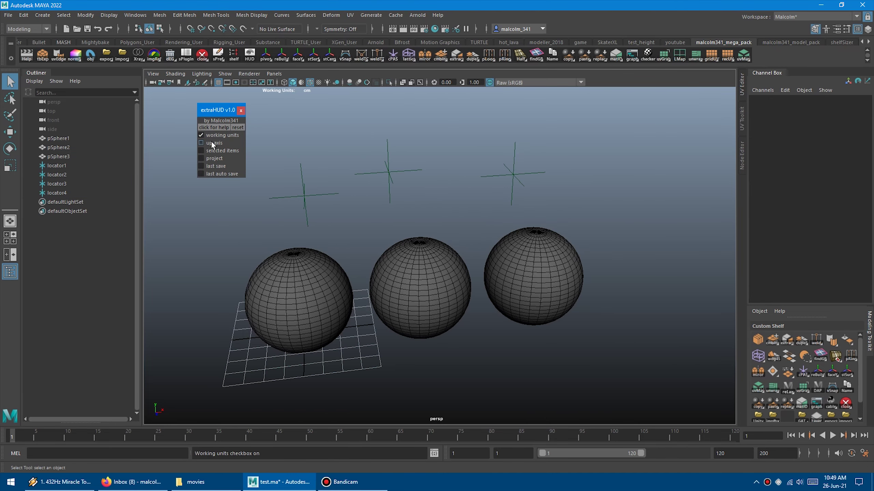
left_click(210, 143)
left_click(212, 151)
left_click(213, 159)
left_click(214, 166)
left_click(215, 174)
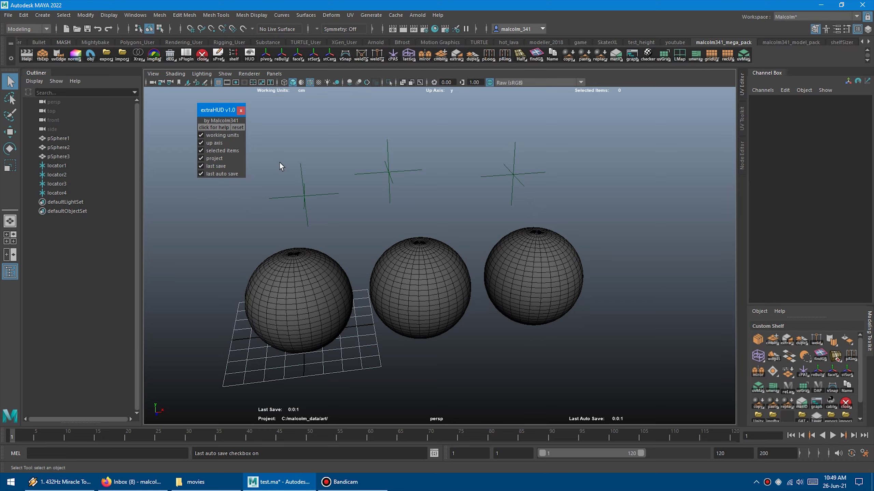
Select the four locators and three spheres, marquee the second sphere's top vertices, then return to object mode.
left_click_drag(279, 161, 538, 190)
left_click(299, 300, "shift")
left_click(401, 265, "shift")
left_click(544, 253, "shift")
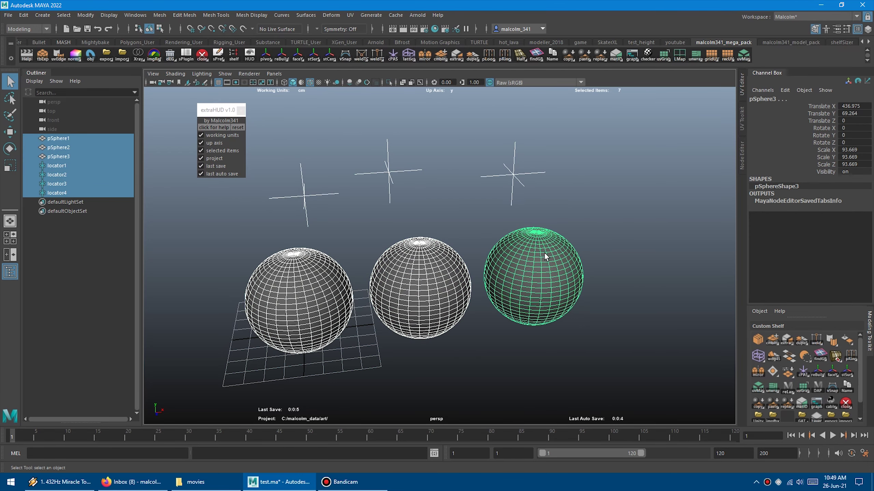
right_click_drag(545, 238, 571, 221)
right_click_drag(431, 241, 389, 227)
left_click_drag(389, 227, 431, 270, "shift")
right_click_drag(313, 261, 348, 234)
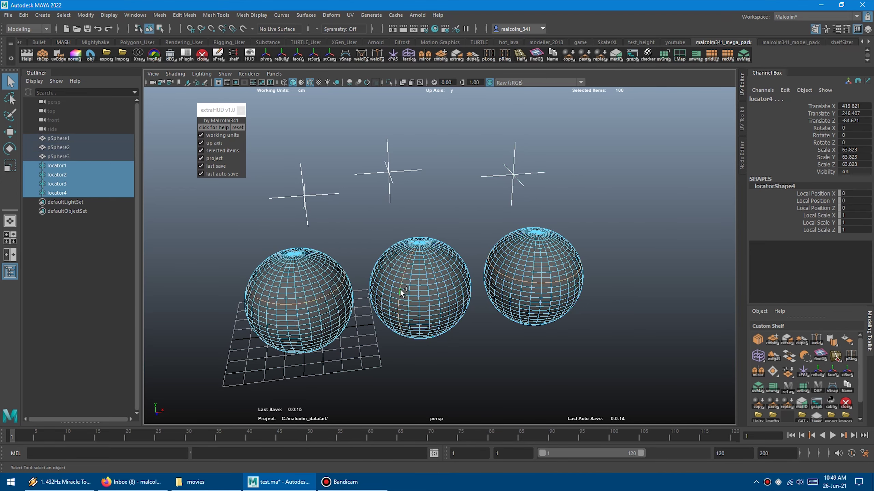
Deselect the locators and spheres, leaving only the third sphere selected.
left_click_drag(495, 152, 294, 224, "ctrl")
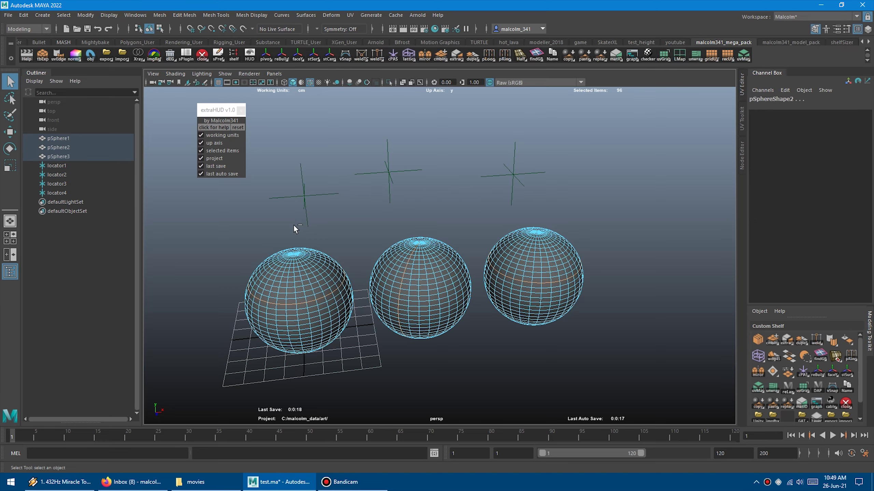
left_click_drag(219, 241, 364, 358, "ctrl")
left_click_drag(374, 237, 416, 272, "ctrl")
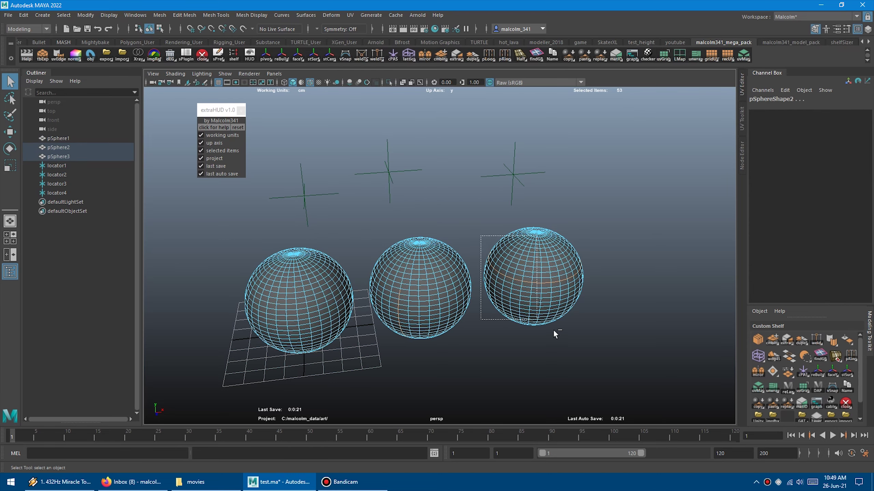
mouse_move(526, 238)
right_mouse_down()
mouse_move(558, 216)
mouse_move(573, 217)
right_mouse_up()
left_click(552, 243)
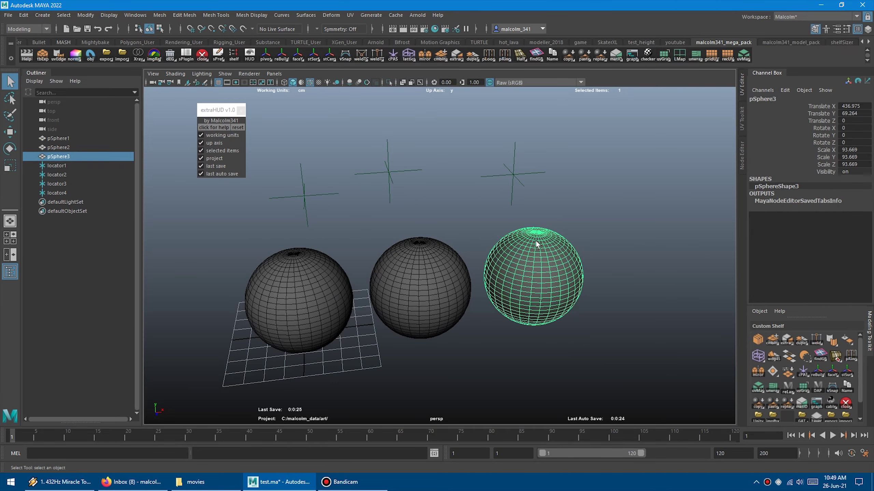